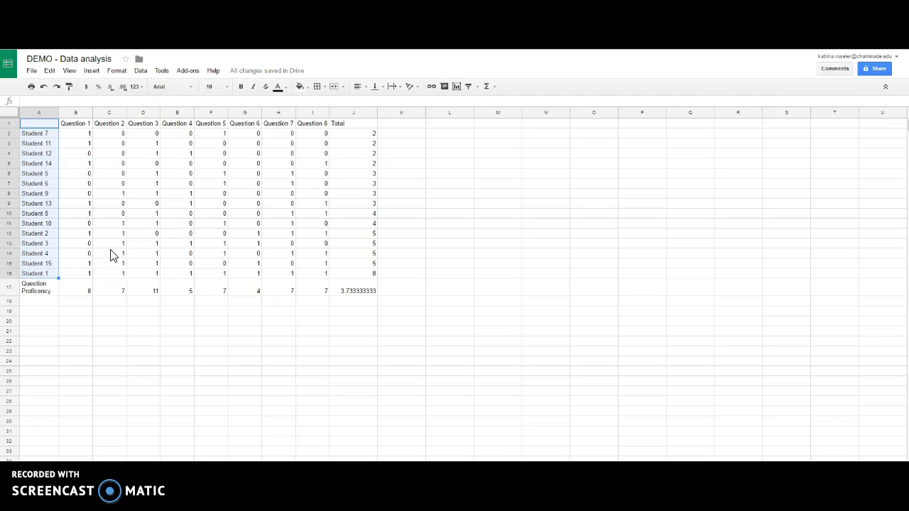
- Insert a column chart of the Total column J1:J16 and move it beside the data table
left_click(358, 128)
left_click_drag(359, 128, 366, 281)
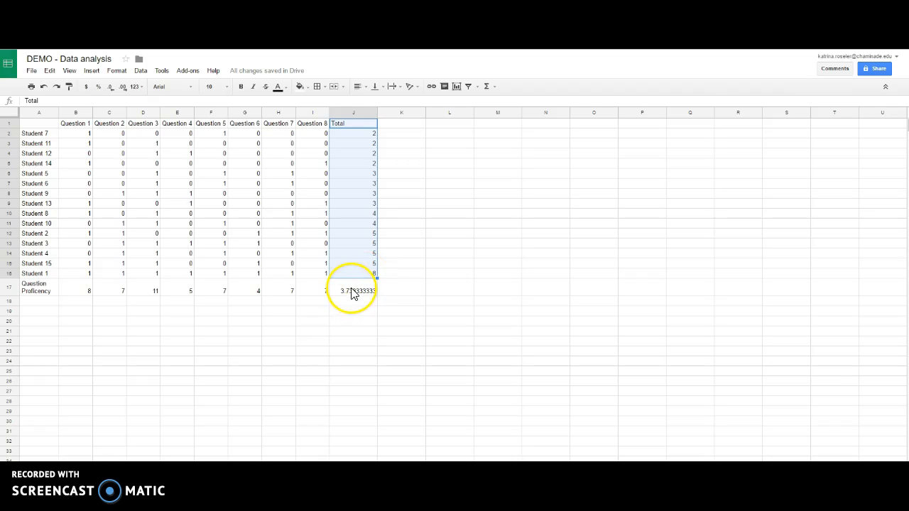
left_click(92, 71)
left_click(110, 246)
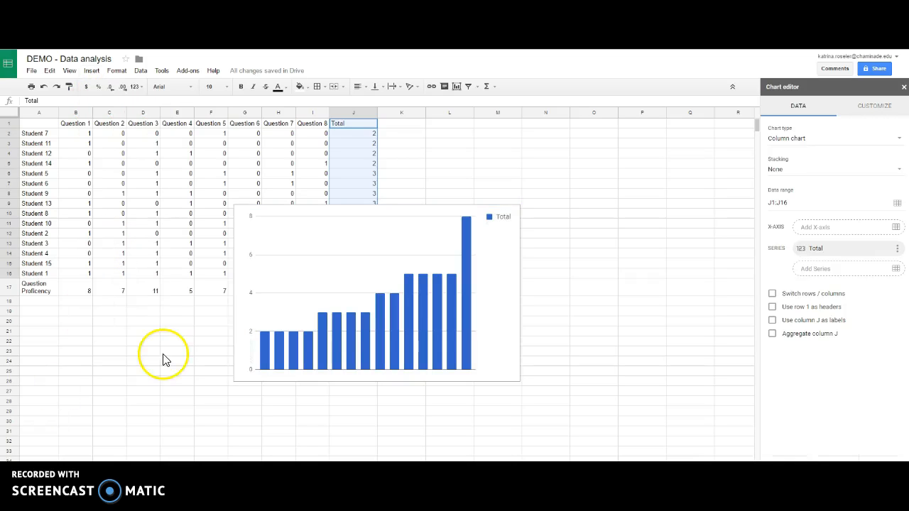
left_click_drag(379, 233, 536, 156)
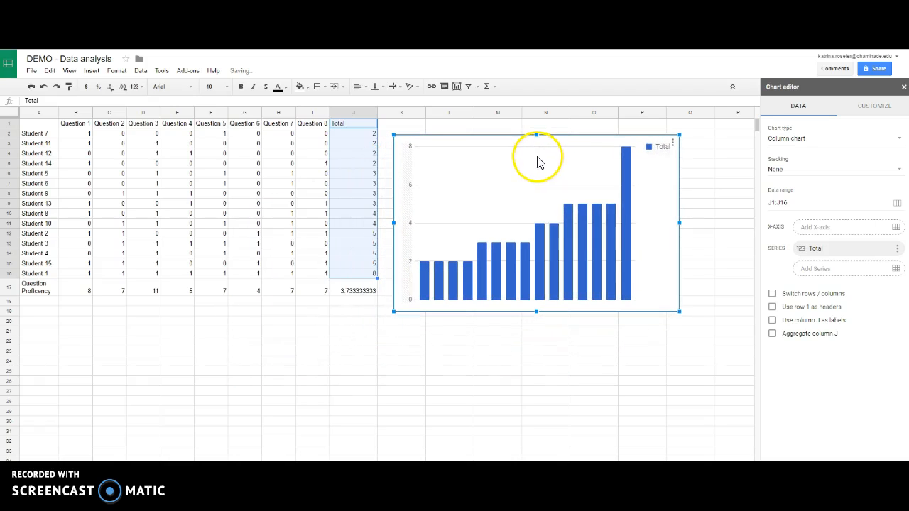
- Try to add the student names in column A as the chart's x-axis
left_click(896, 229)
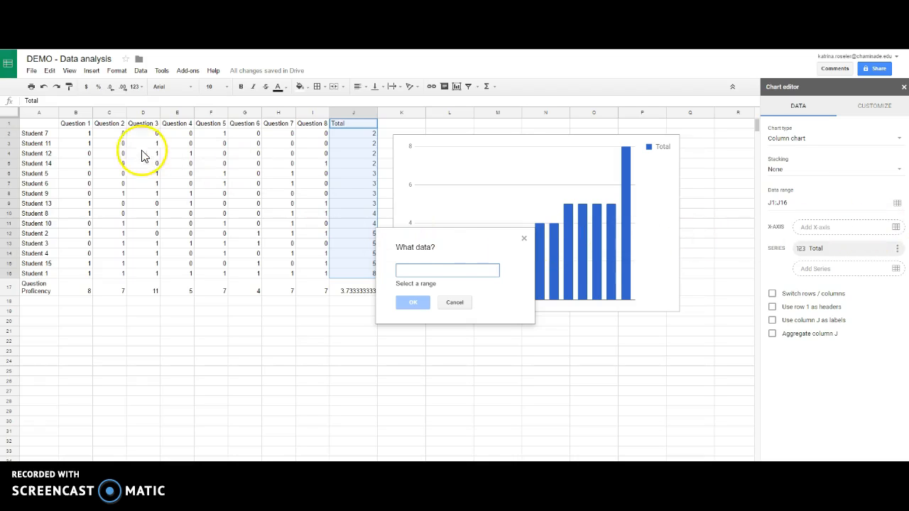
left_click(49, 136)
left_click_drag(48, 142, 49, 274)
left_click_drag(39, 126, 42, 273)
left_click(42, 273)
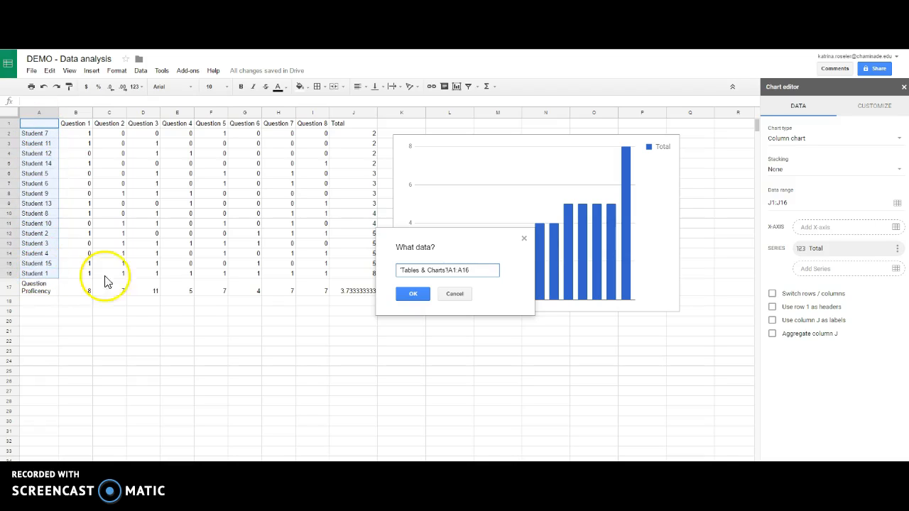
left_click(417, 295)
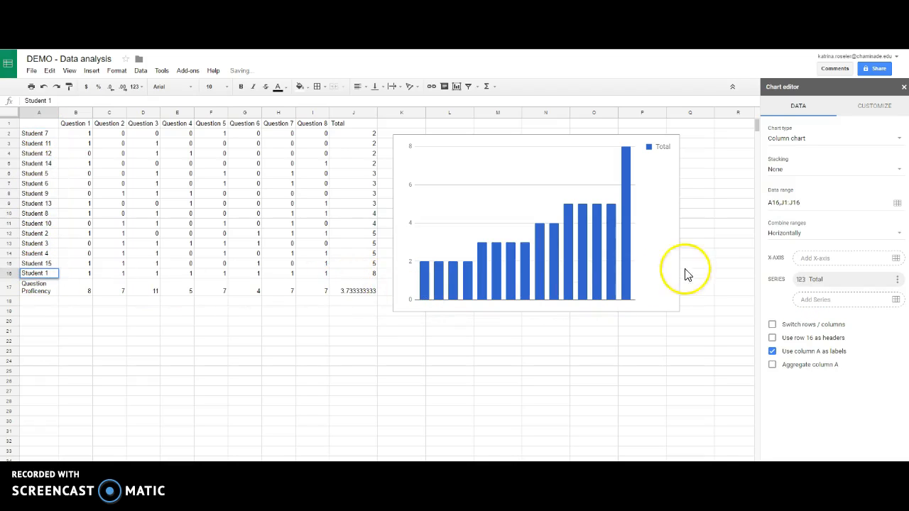
- Set the totals chart's x-axis to the student name range A1:A16
left_click(897, 258)
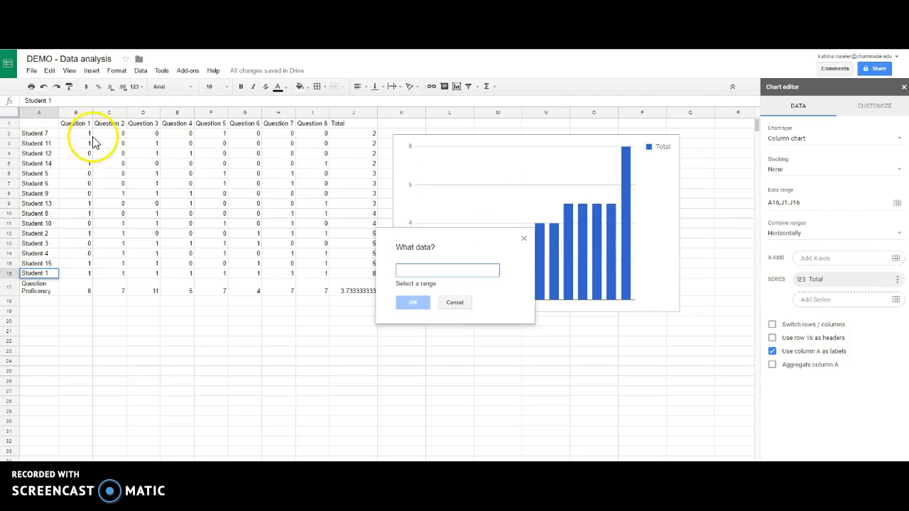
left_click_drag(50, 124, 49, 273)
left_click(411, 294)
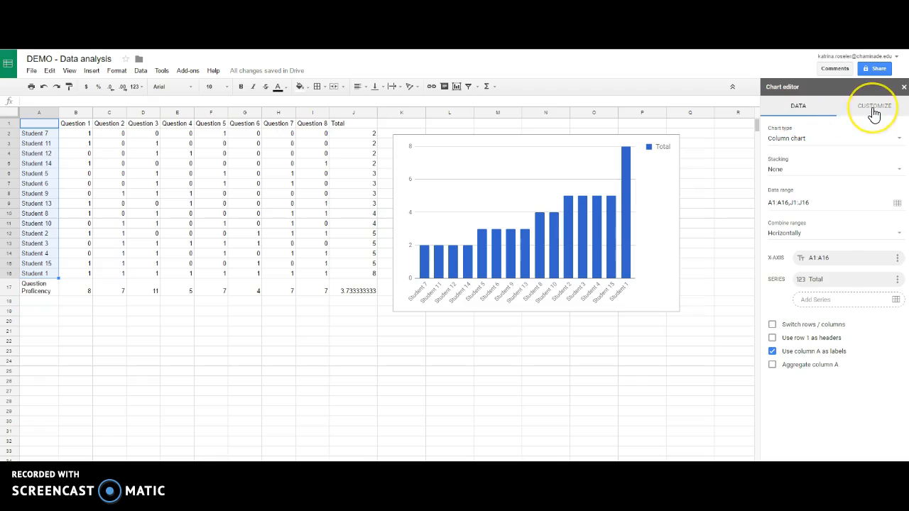
- Title the totals chart "Student assessment totals" and turn on data labels for the Total series
left_click(874, 107)
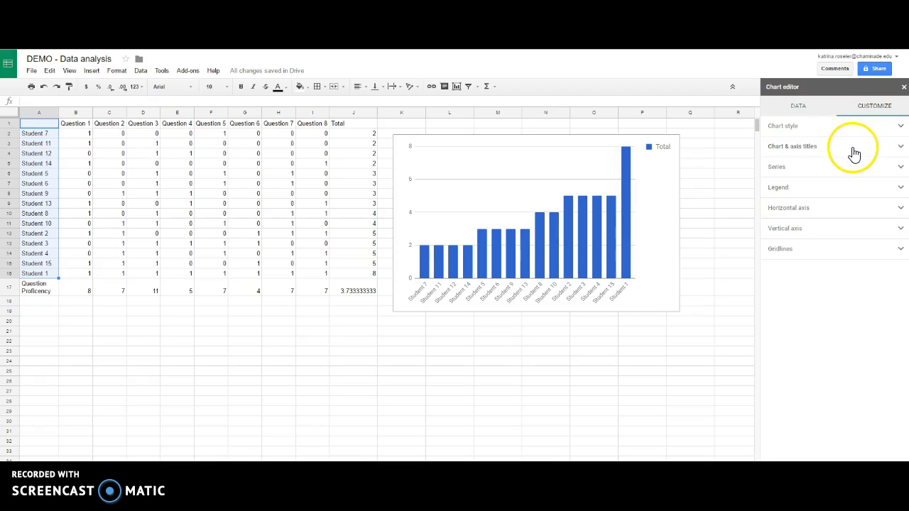
left_click(853, 149)
left_click(805, 193)
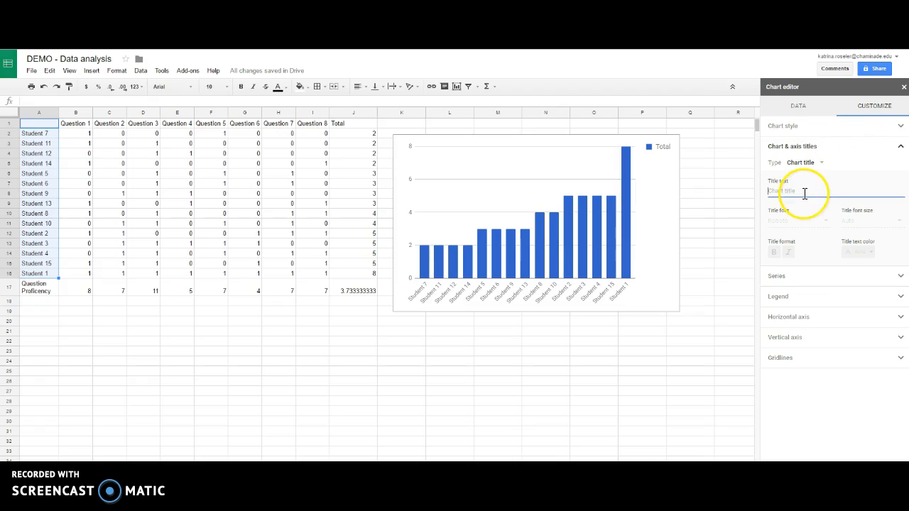
type("Student assessment totals")
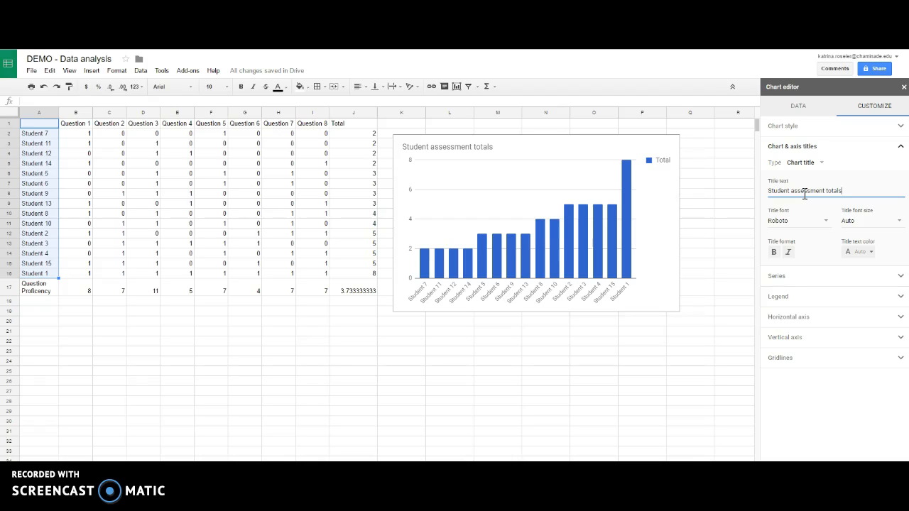
left_click(810, 277)
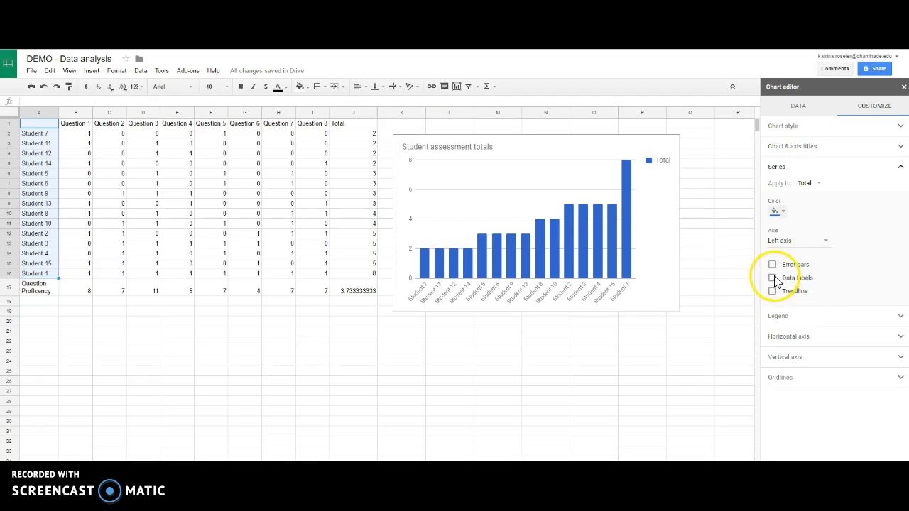
left_click(790, 279)
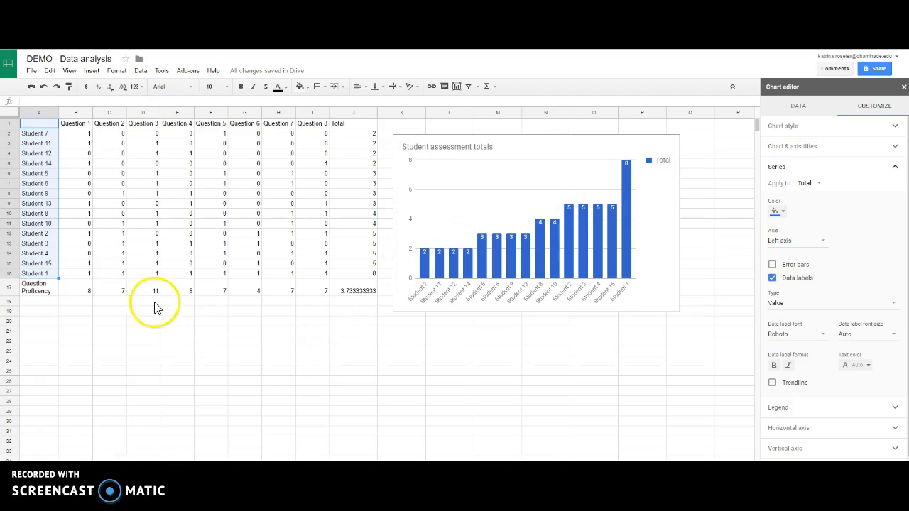
- Insert a column chart of row 17, A17:I17, with rows and columns switched, and move it clear of the totals chart
left_click(40, 293)
left_click_drag(39, 293, 311, 296)
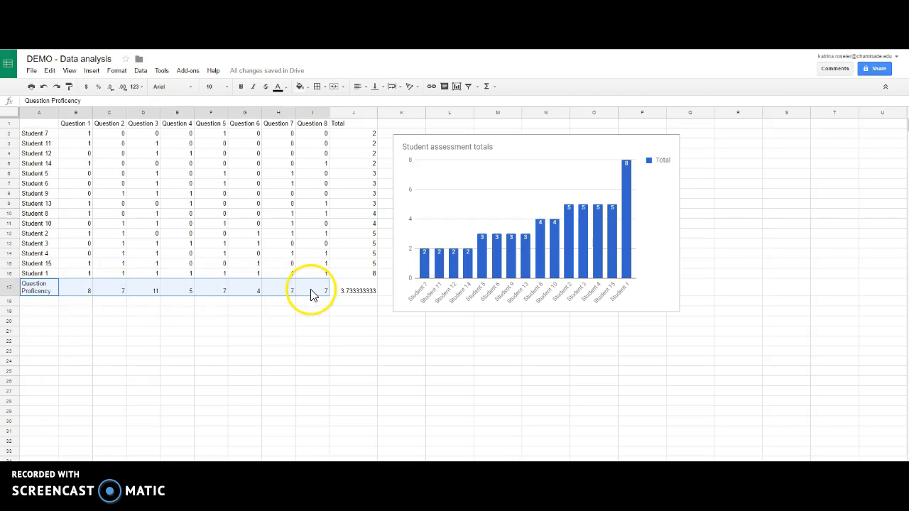
left_click(92, 72)
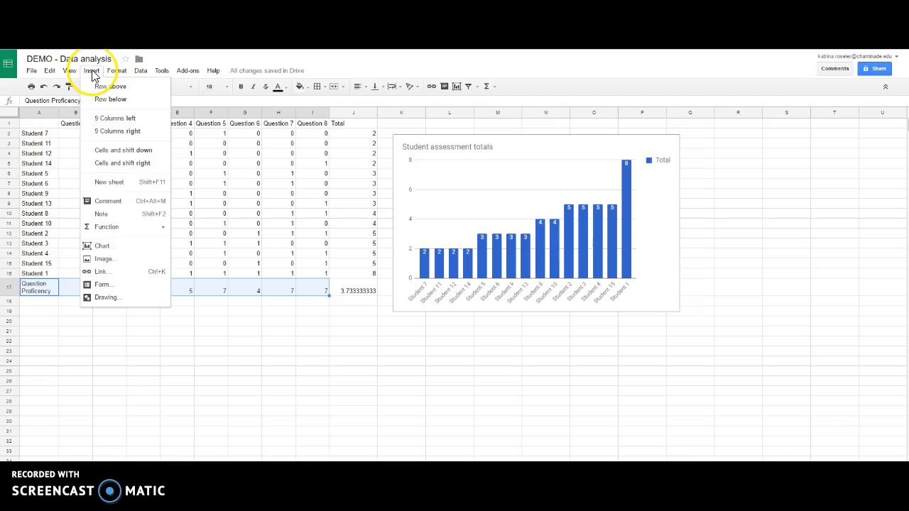
left_click(109, 249)
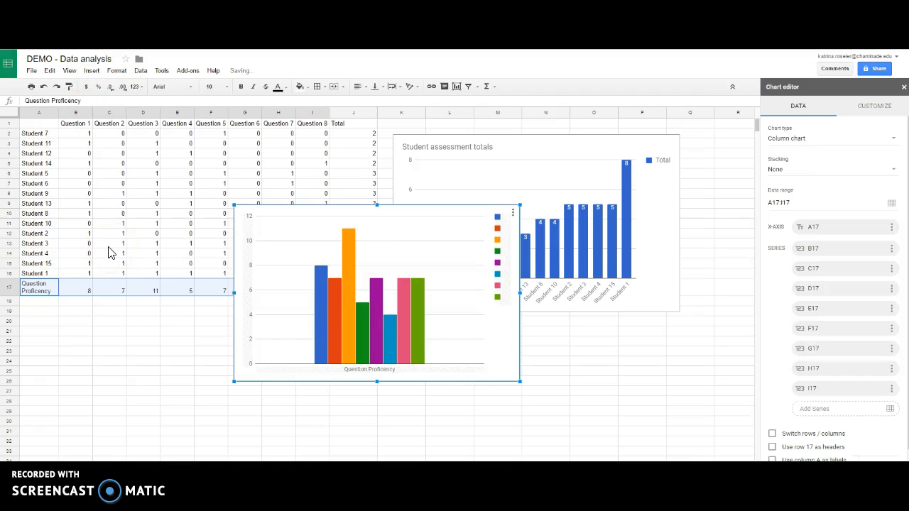
left_click(773, 435)
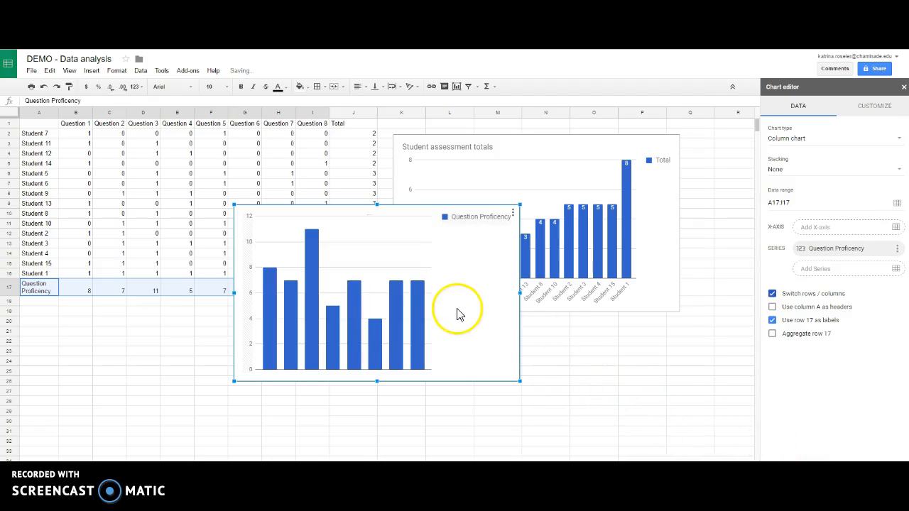
left_click_drag(424, 218, 302, 269)
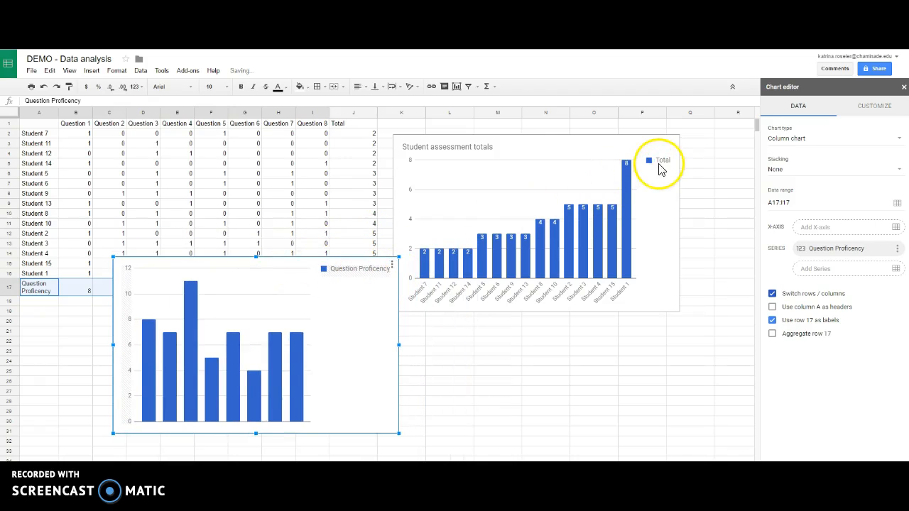
- Add the question headers B1:I1 as the x-axis of the question proficiency chart
left_click(896, 227)
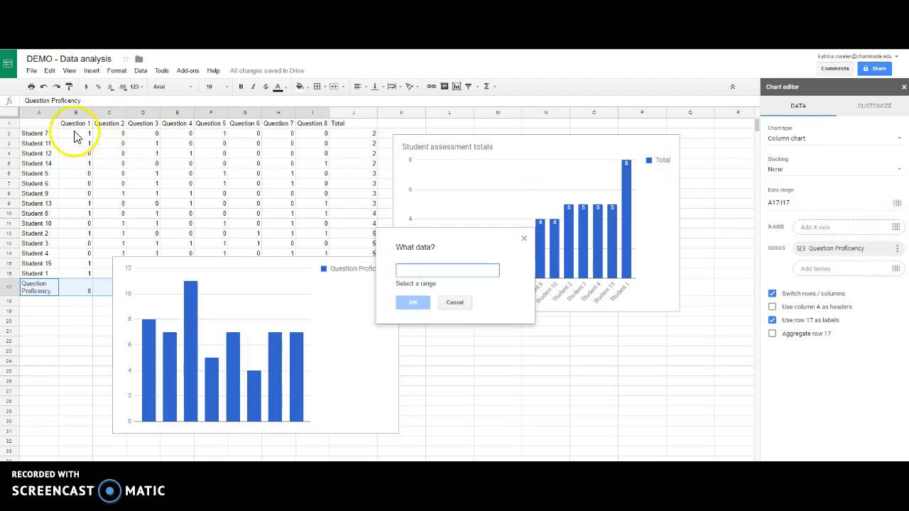
left_click_drag(69, 129, 314, 134)
left_click(410, 295)
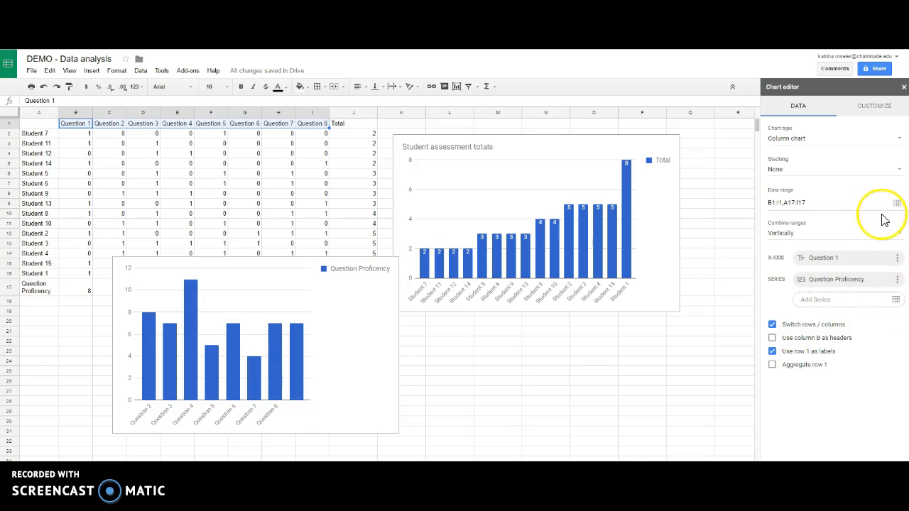
- Edit the question proficiency chart's x-axis range to A1:I1
left_click(898, 260)
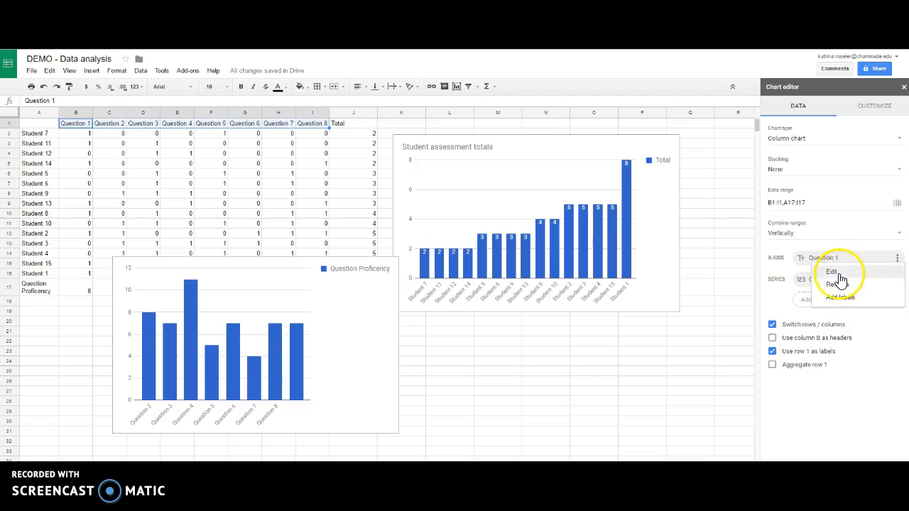
left_click(832, 273)
left_click_drag(39, 126, 312, 124)
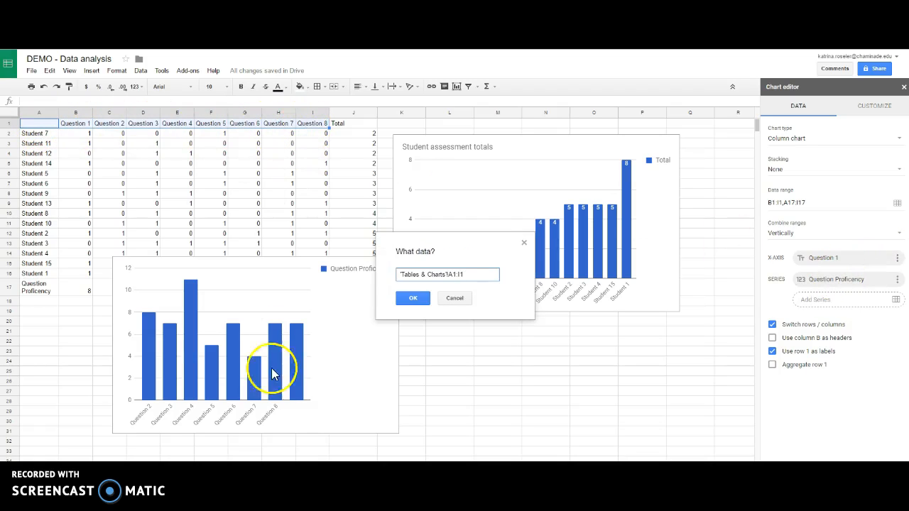
left_click(410, 299)
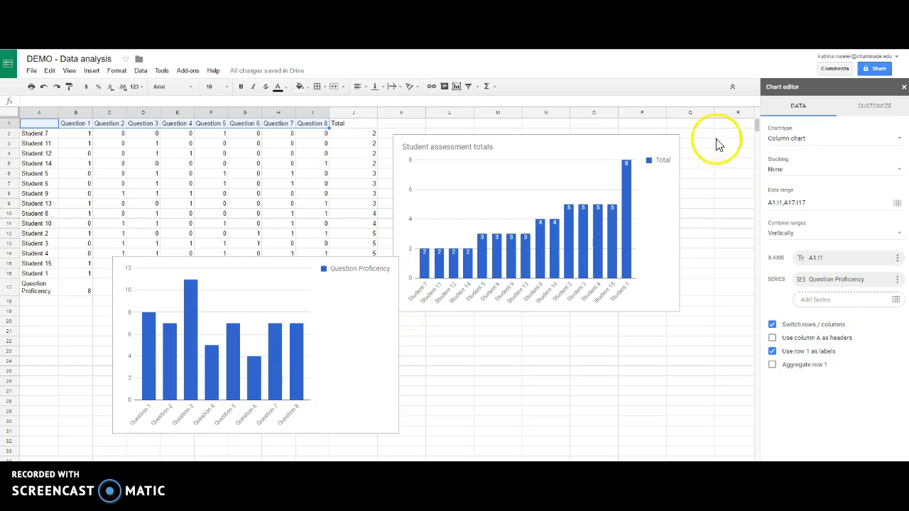
- Set the second chart's title to "Question proficiency"
left_click(861, 114)
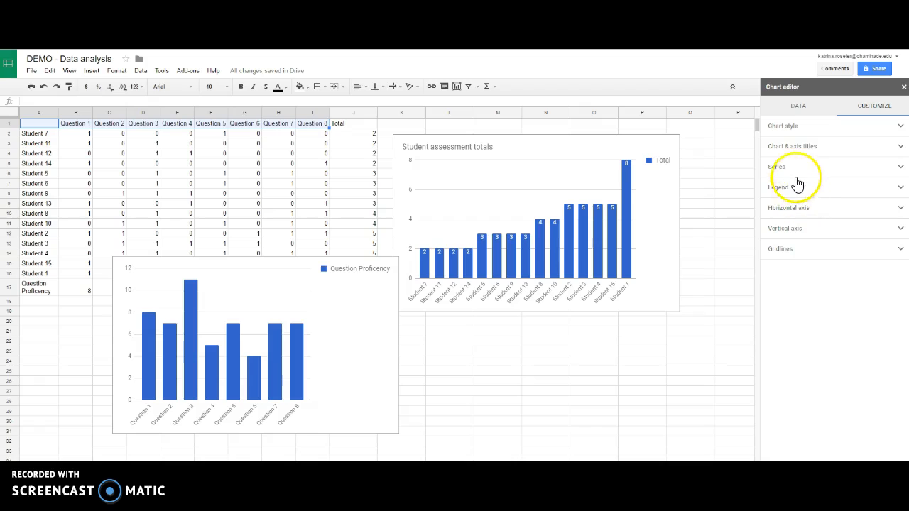
left_click(792, 148)
left_click(800, 192)
type("Question prof")
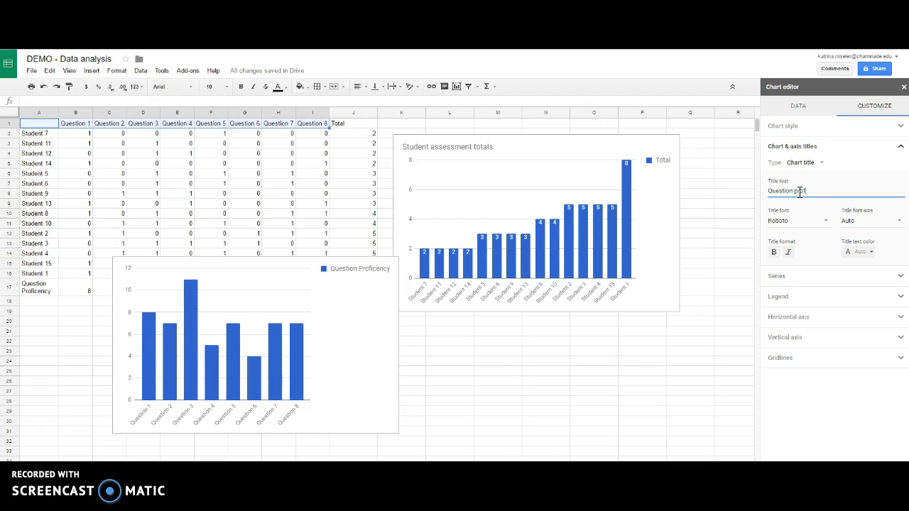
type("iciency")
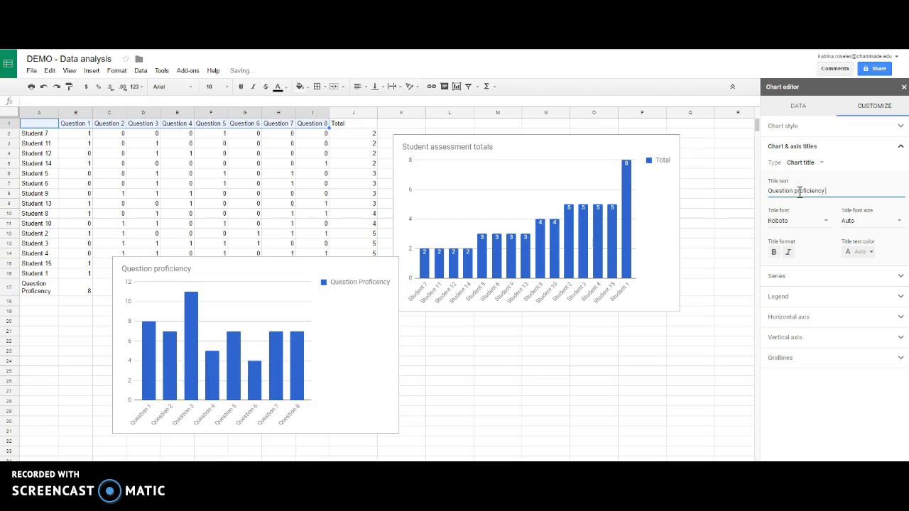
- Turn on data labels for the Question Proficency series in the second chart
left_click(824, 296)
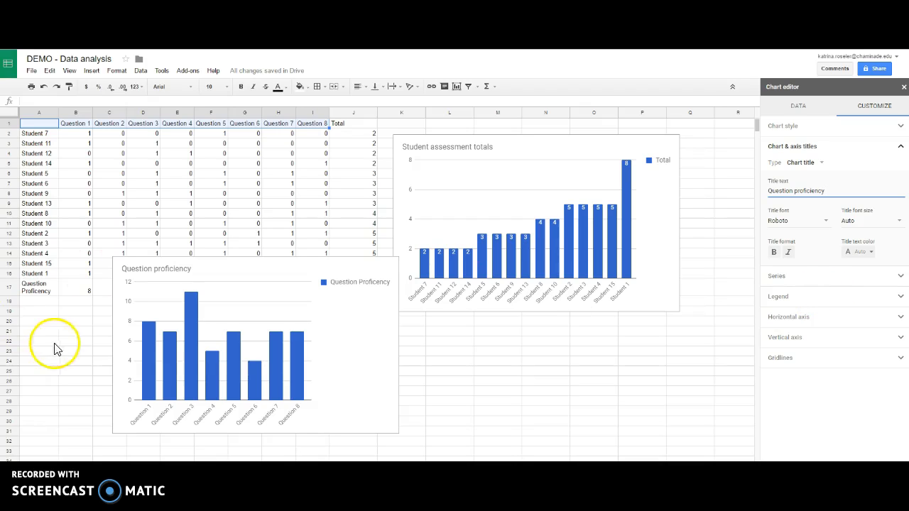
left_click(799, 342)
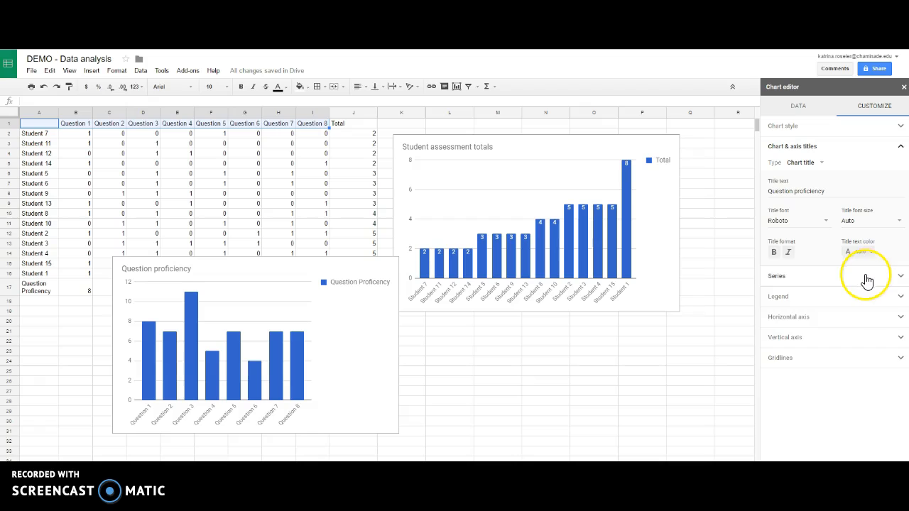
left_click(867, 277)
left_click(772, 278)
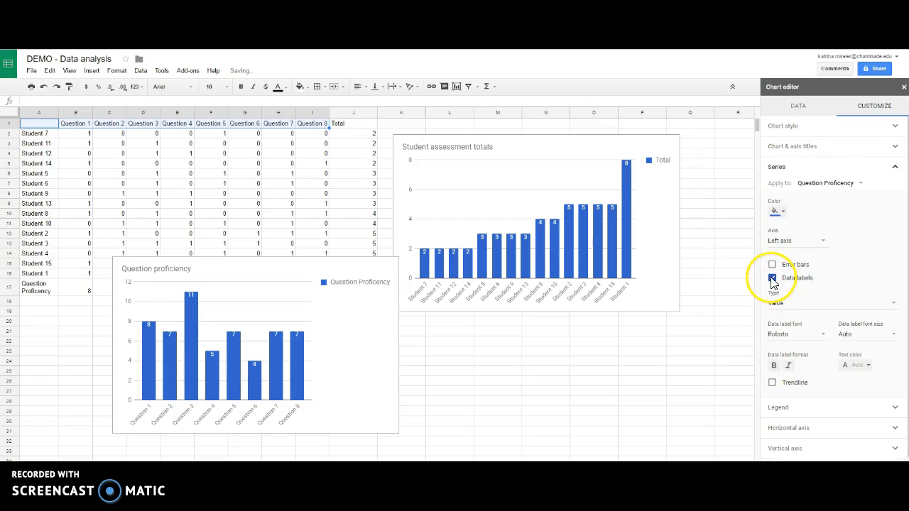